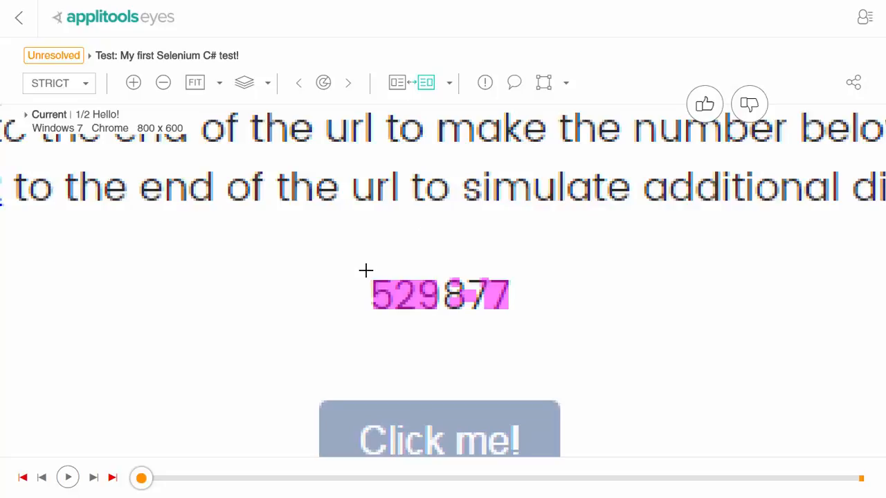
Draw an Ignore region around the number 529877 in the current Hello! screenshot.
left_click_drag(365, 270, 517, 316)
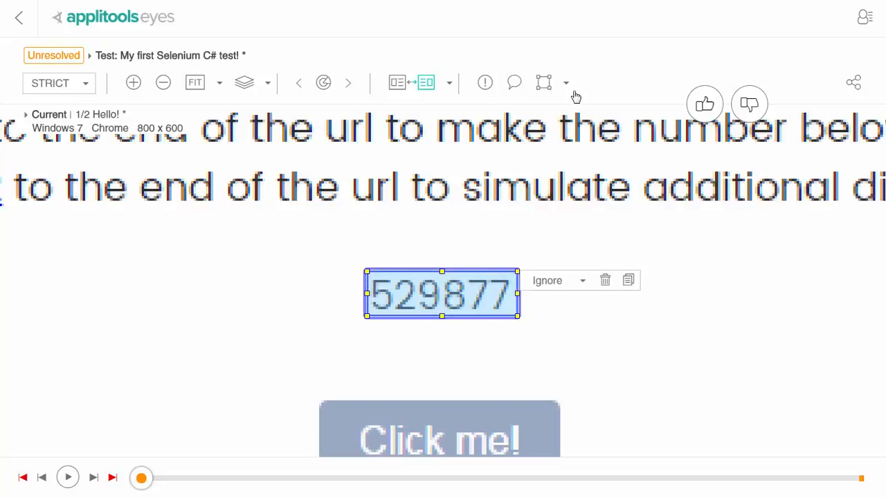
left_click(565, 83)
left_click(544, 237)
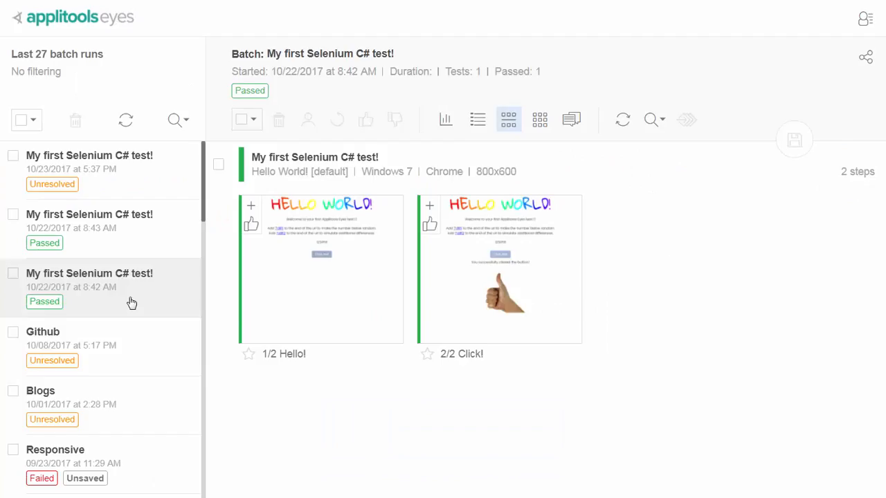
Browse the list of batch runs, opening the Blogs, Localization, MobileGithub and 06/08/2016 5:07 PM Layout2 batches to view their results.
scroll(130, 303, "down", 2)
left_click(131, 267)
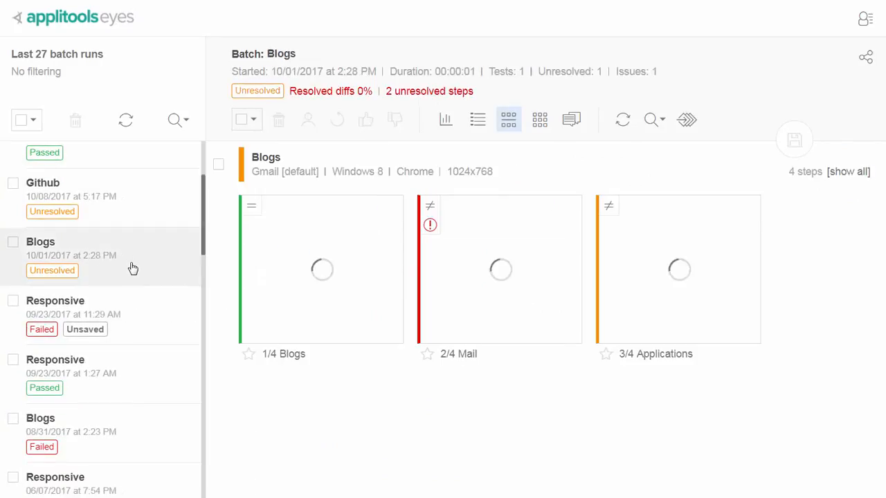
scroll(133, 268, "down", 3)
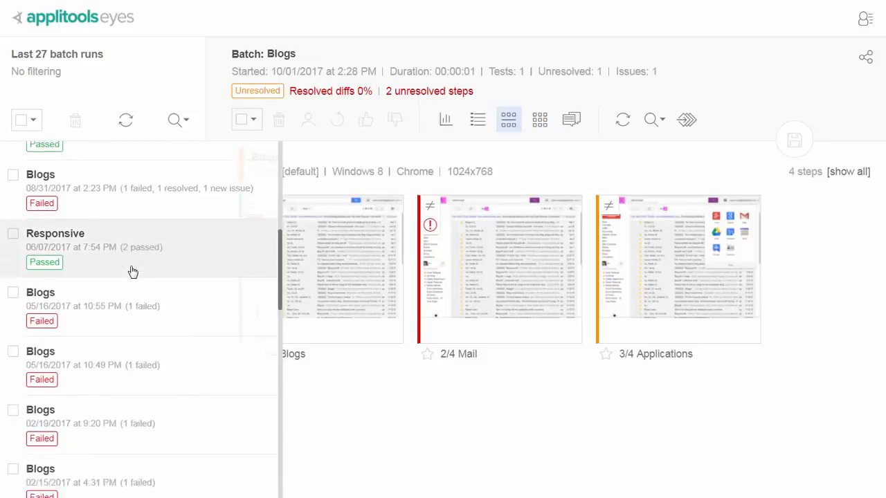
scroll(133, 271, "down", 5)
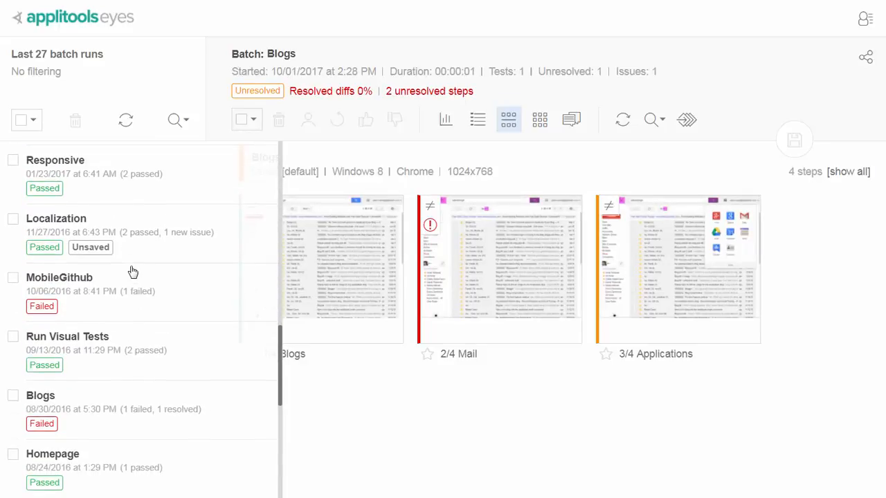
left_click(131, 253)
scroll(131, 257, "down", 1)
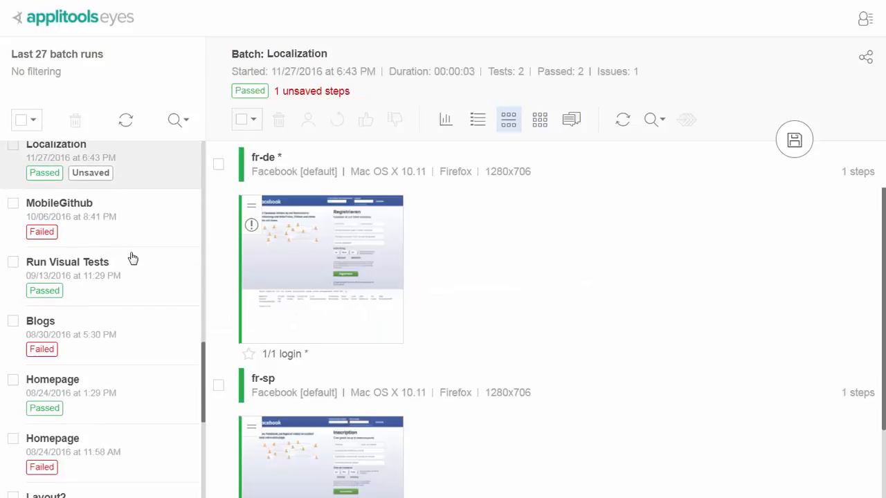
left_click(131, 241)
scroll(131, 245, "down", 4)
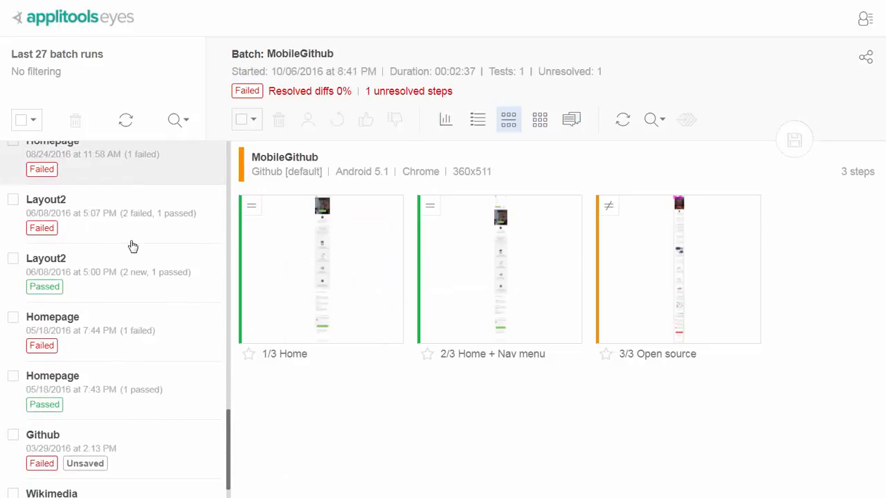
left_click(133, 247)
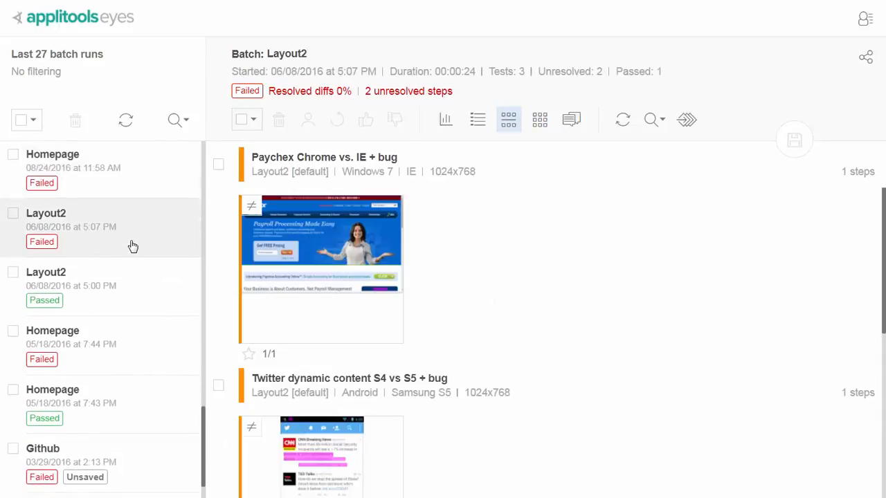
Open the Github batch from 03/29/2016 and show its tests in the test details view.
scroll(133, 249, "down", 1)
left_click(131, 419)
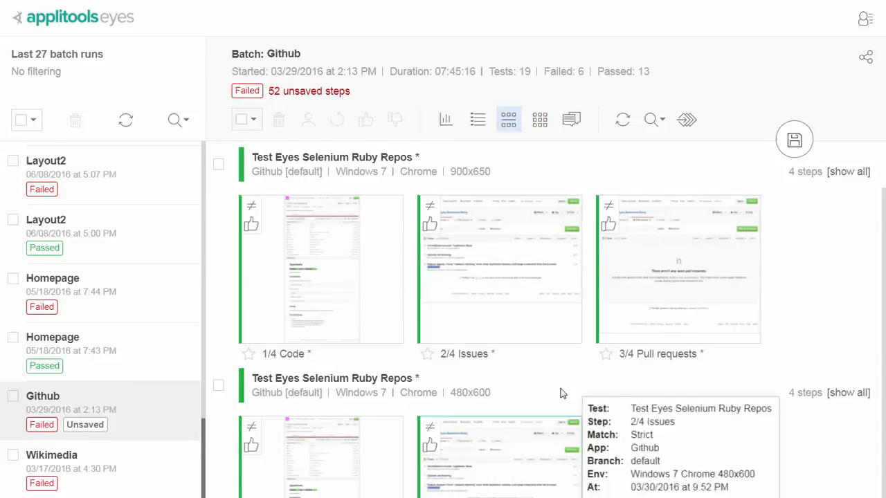
mouse_move(510, 270)
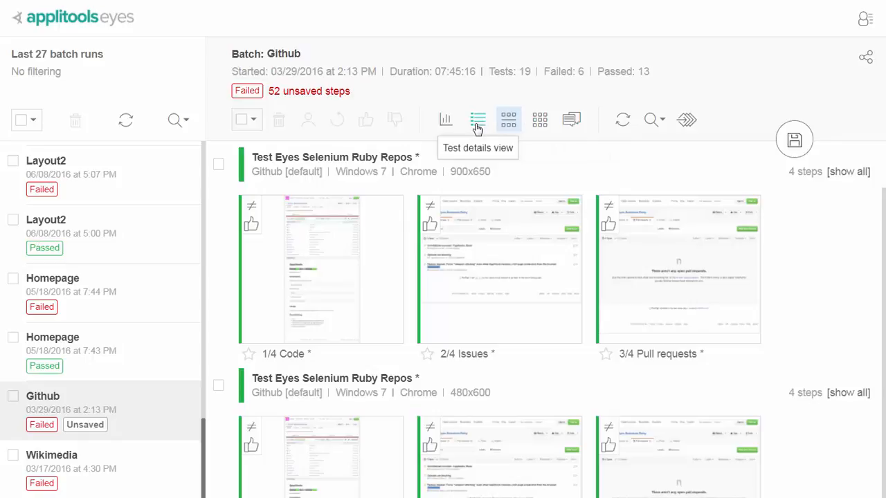
left_click(477, 123)
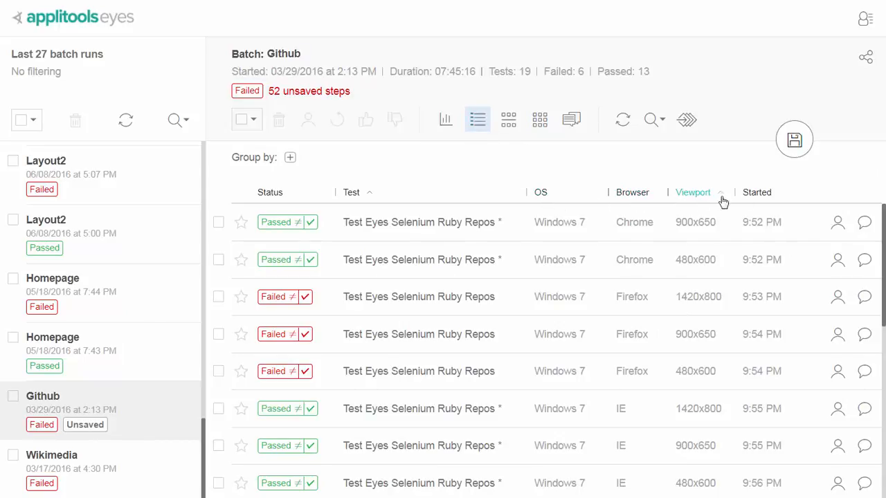
Group the Github batch's tests by OS and within that by Browser.
left_click(290, 157)
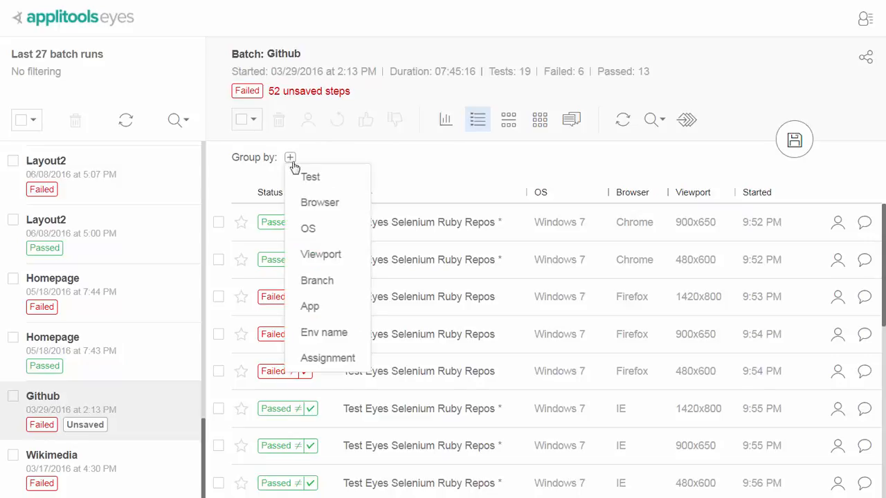
left_click(315, 235)
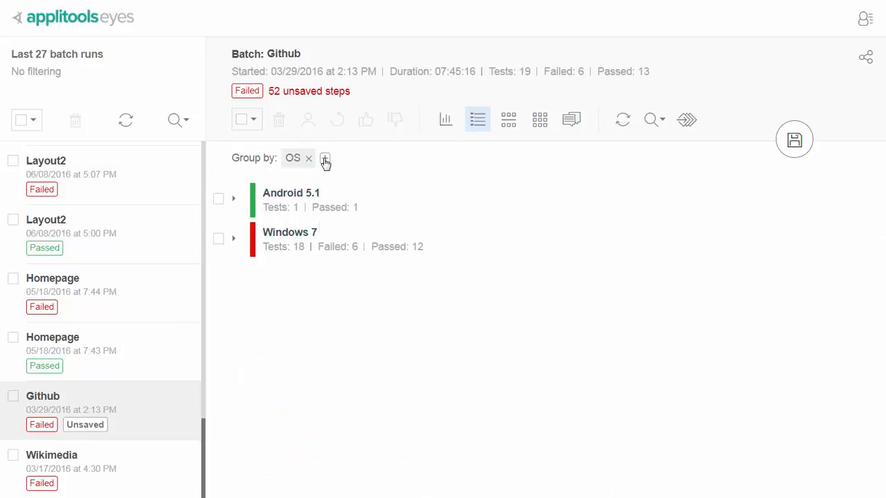
left_click(325, 158)
left_click(342, 202)
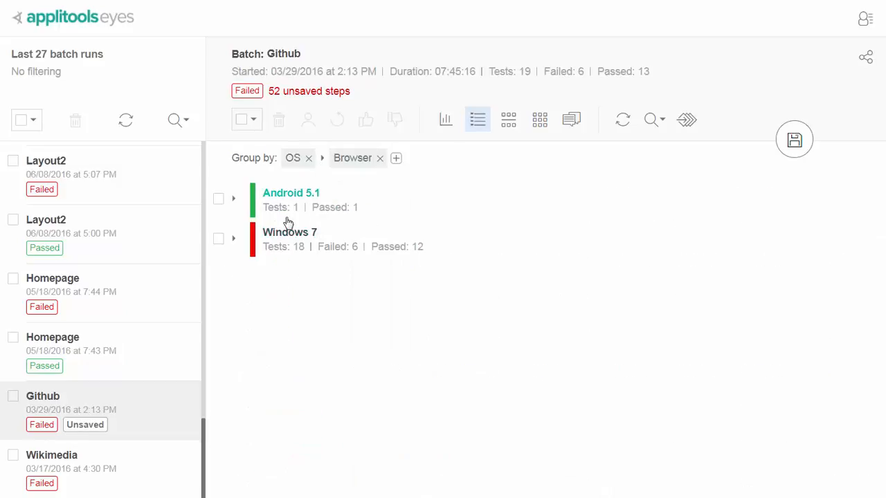
Expand the Windows 7 and Chrome groups and show the step thumbnails of the 900x650 Test Eyes Selenium Ruby Repos test.
left_click(241, 238)
left_click(248, 278)
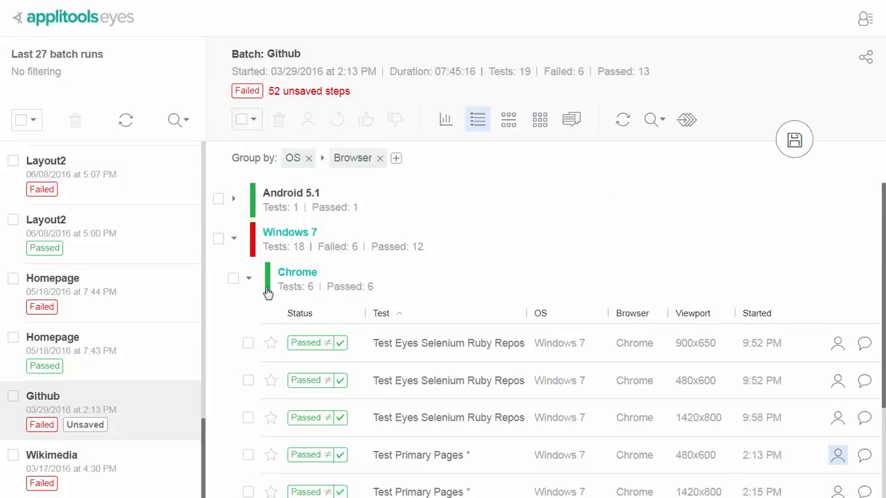
left_click(408, 342)
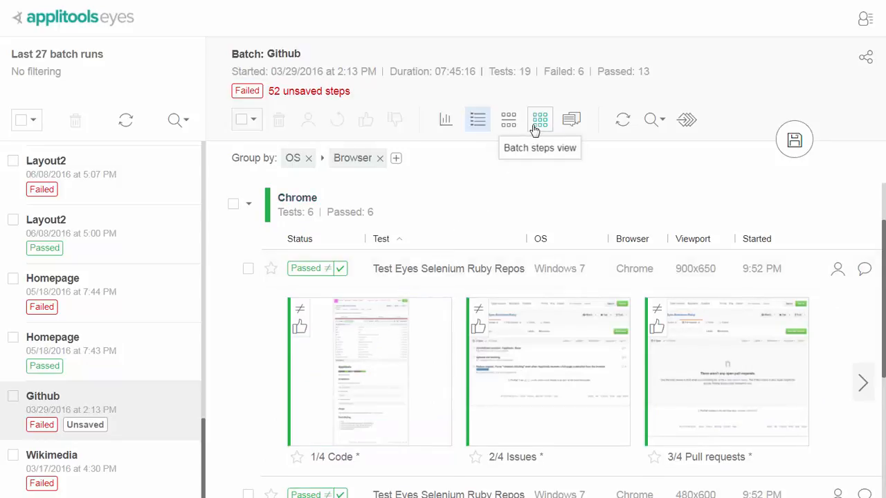
Look through all steps in the batch steps view, grouping them by similar differences and ungrouping them again.
left_click(535, 130)
mouse_move(456, 237)
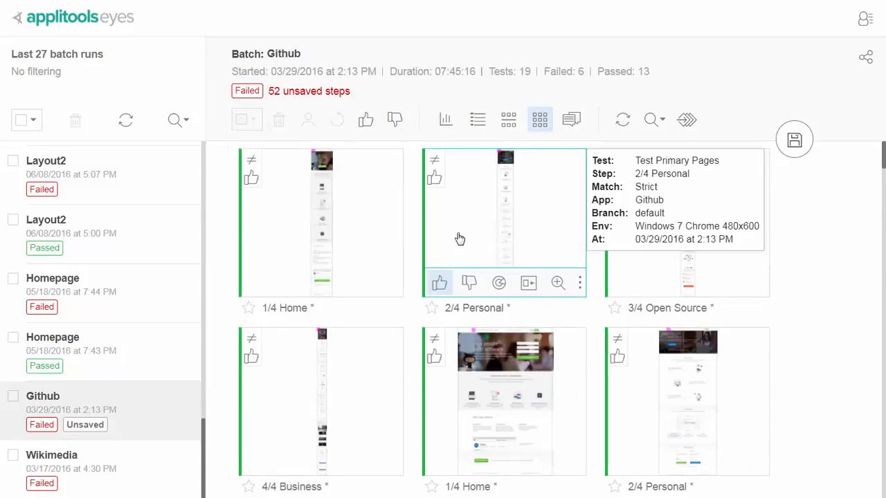
scroll(459, 239, "down", 6)
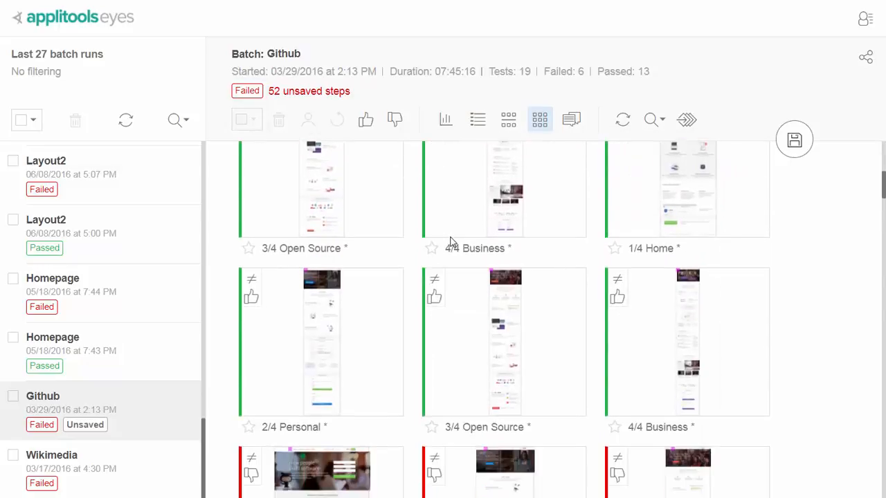
scroll(449, 242, "down", 4)
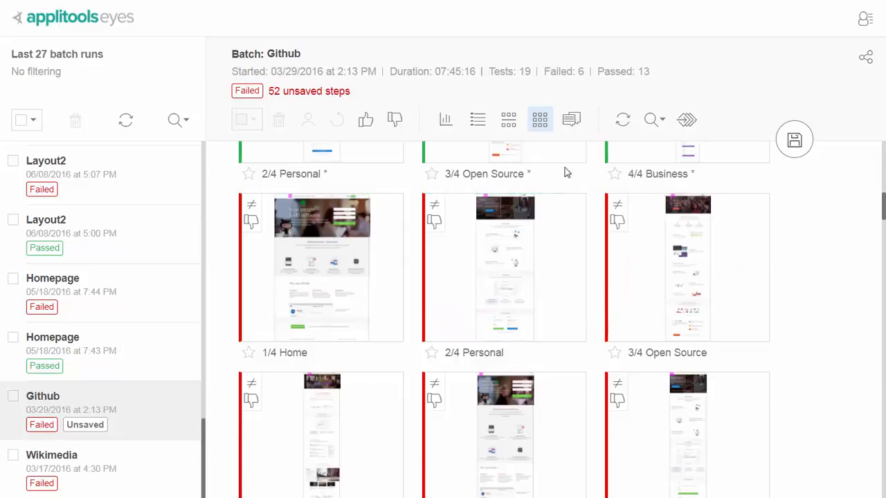
left_click(684, 122)
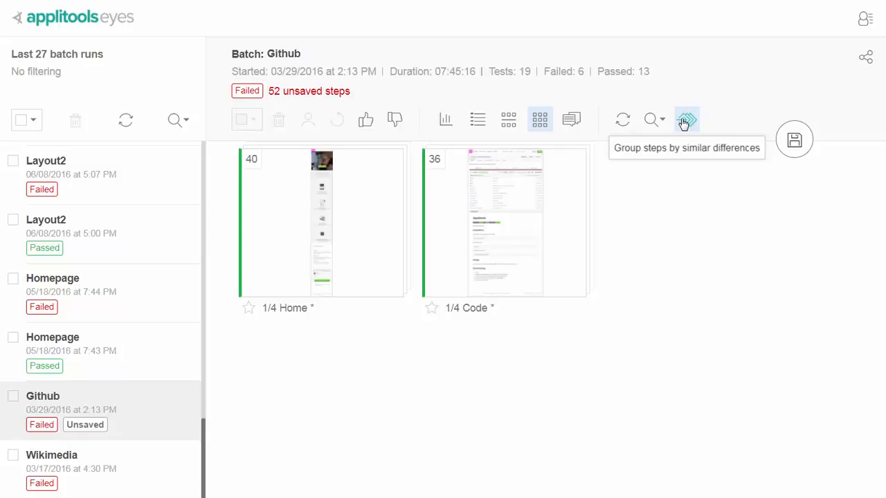
left_click(683, 123)
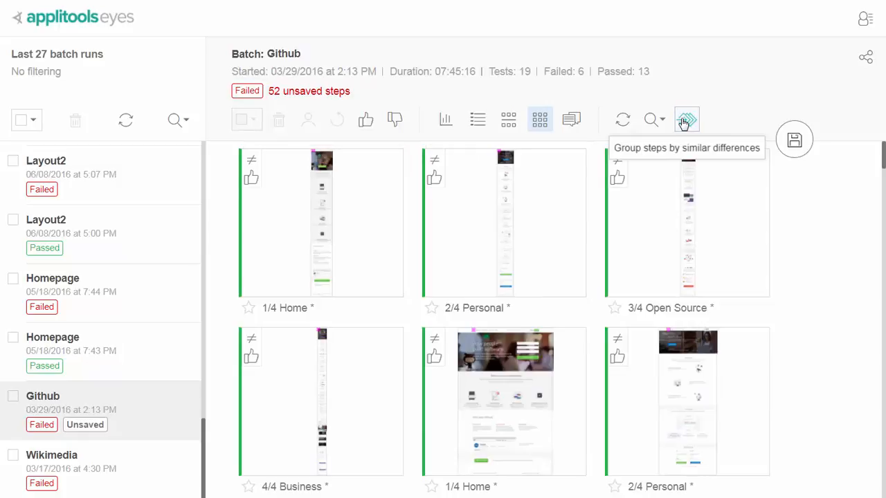
Show the Github batch's statistics charts and review them down to Browsers and Form factors.
left_click(451, 133)
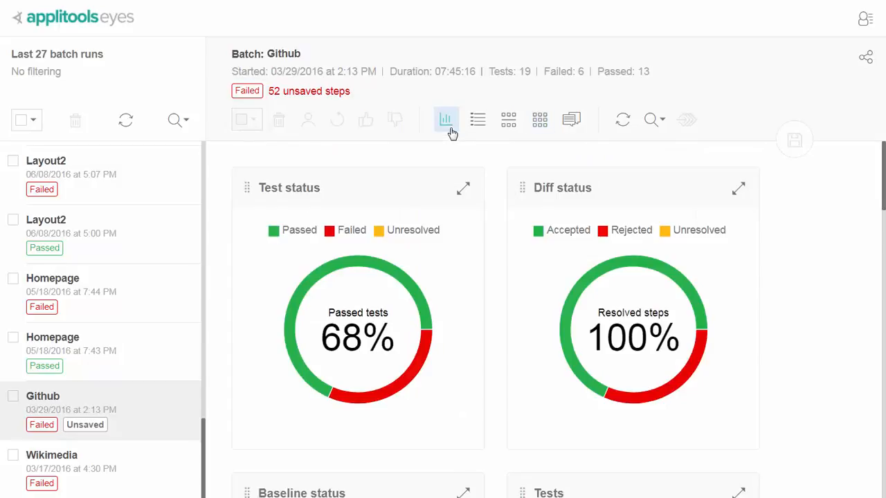
scroll(429, 189, "down", 6)
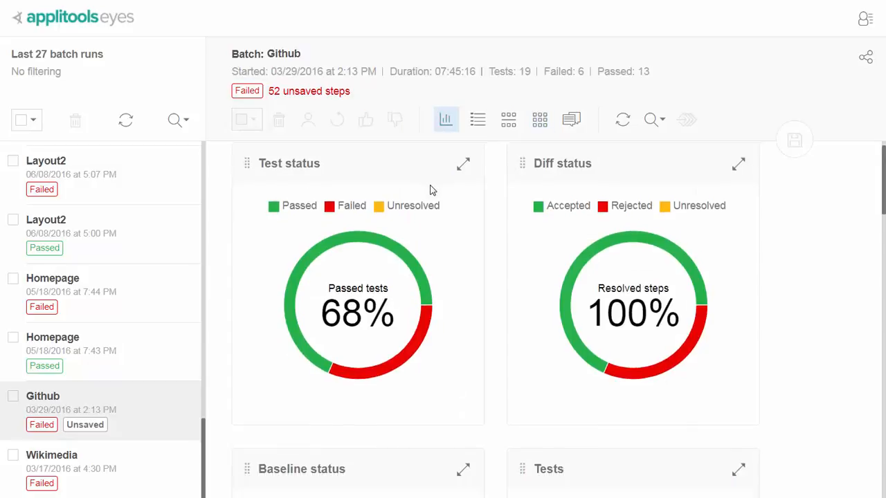
scroll(430, 189, "down", 6)
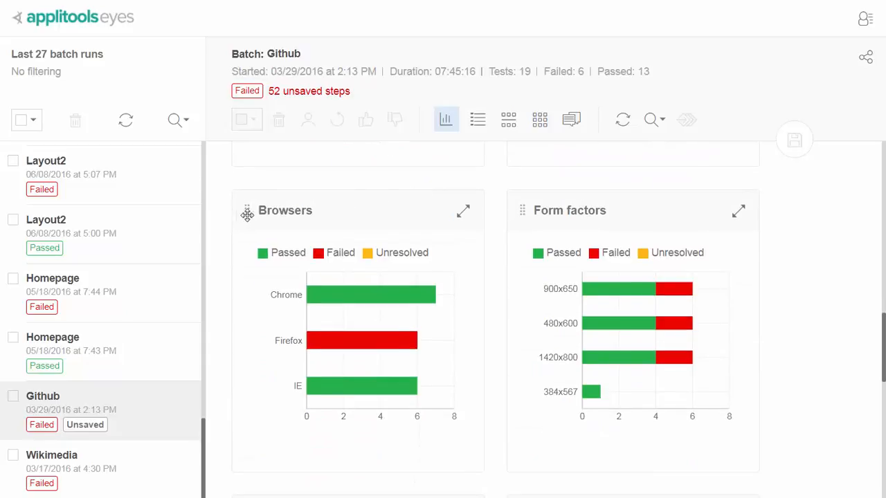
Swap the Browsers chart with the Form factors chart, and view the Browsers chart enlarged before closing it.
left_click_drag(243, 211, 546, 214)
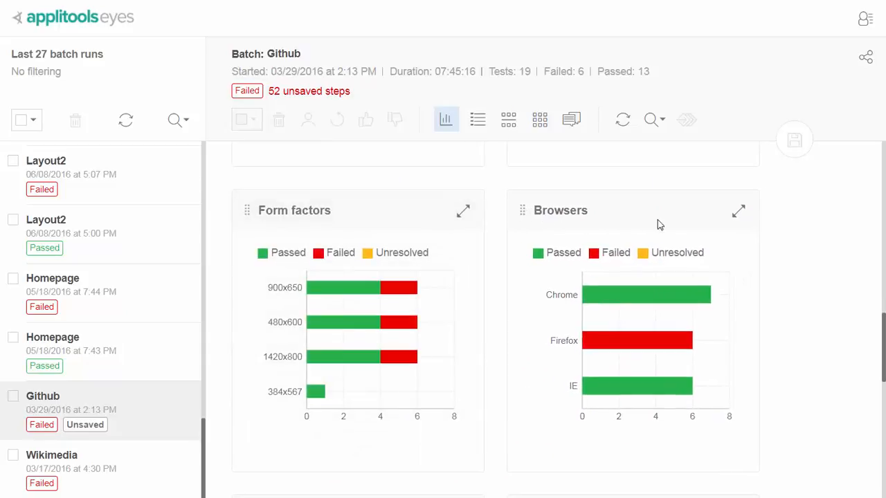
left_click(738, 215)
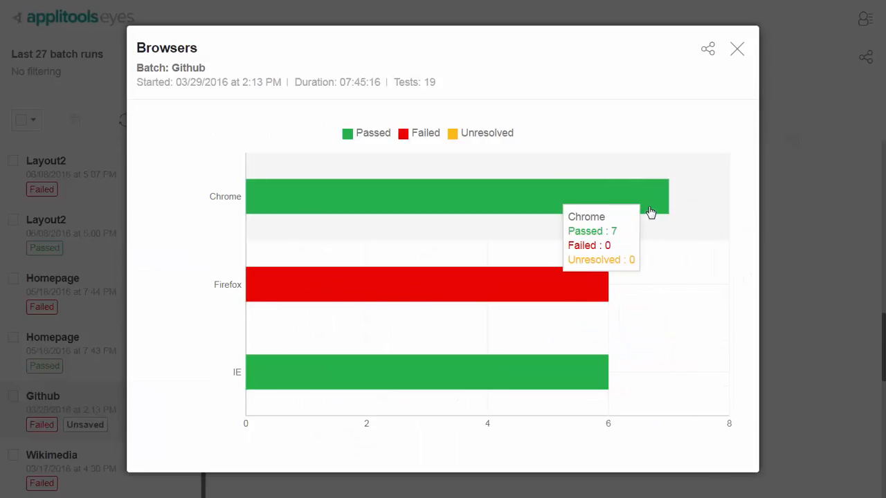
left_click(732, 59)
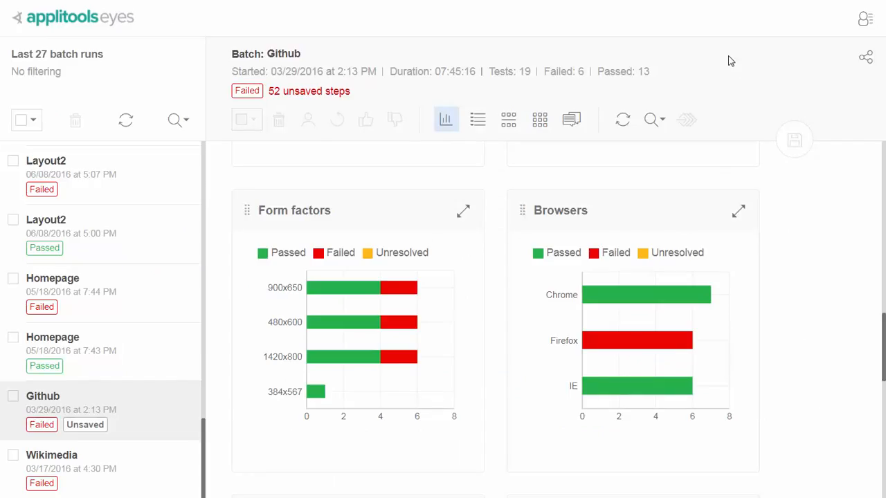
Return to the tests with their step thumbnails, filter them to the Android 5.1 test, and clear the filter.
left_click(508, 119)
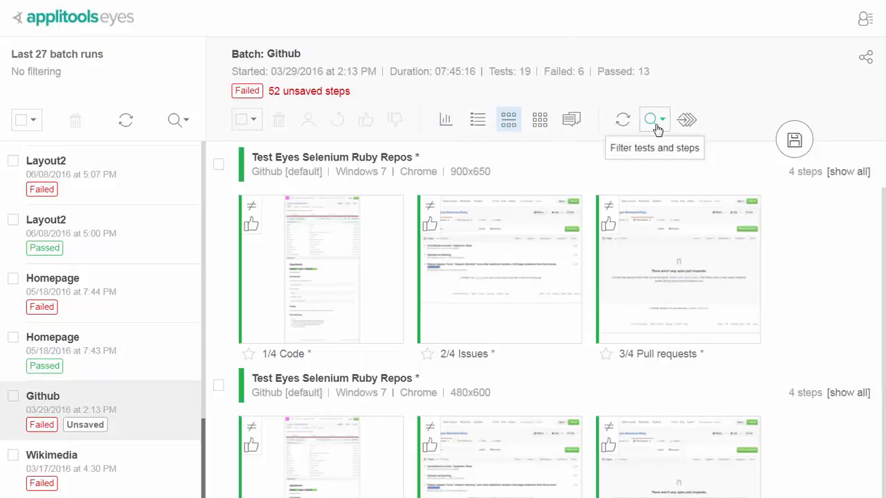
left_click(655, 124)
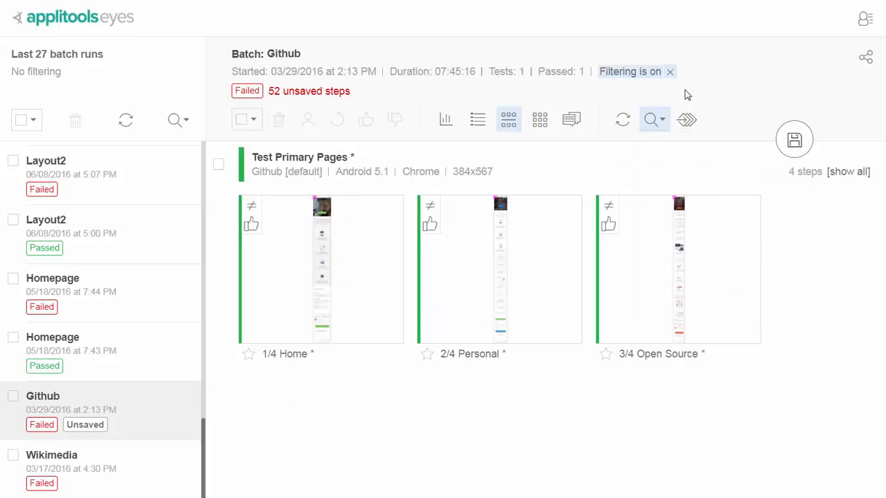
left_click(669, 72)
Open the "My first Selenium C# test!" batch from 10/22/2017 at 8:42 AM in test details view and remove the Browser and OS grouping.
scroll(139, 184, "up", 15)
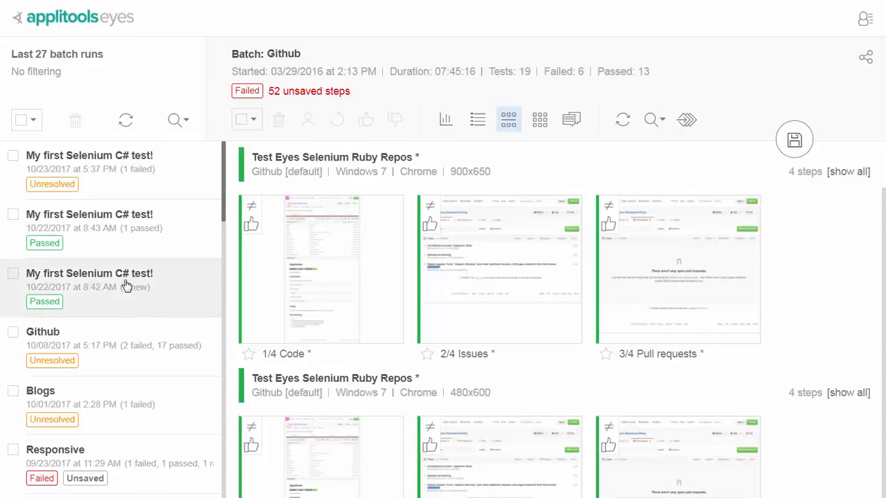
left_click(126, 283)
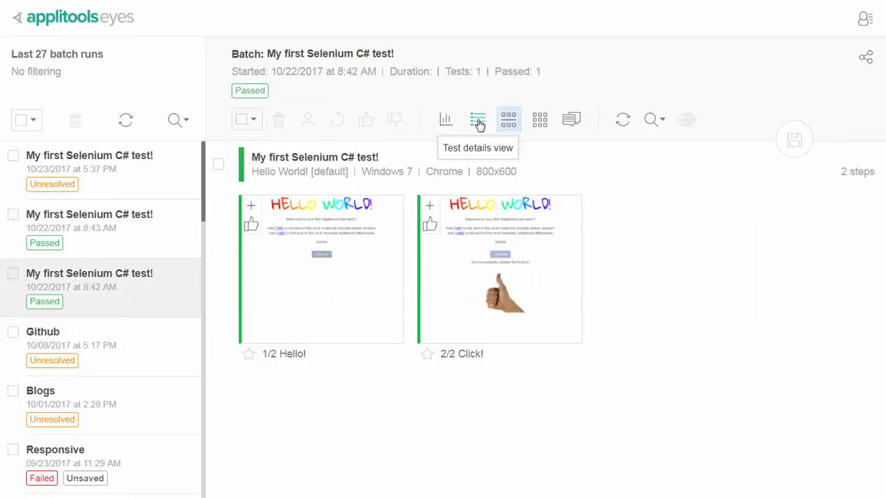
left_click(478, 121)
left_click(379, 158)
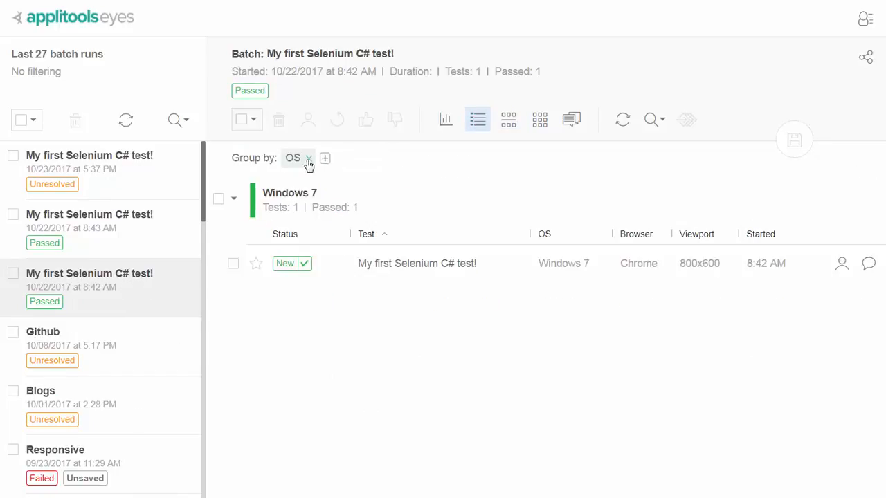
left_click(309, 158)
Expand the 8:42 AM test to inspect its status and step thumbnails, and open the batch from 10/22/2017 at 8:43 AM.
left_click(399, 221)
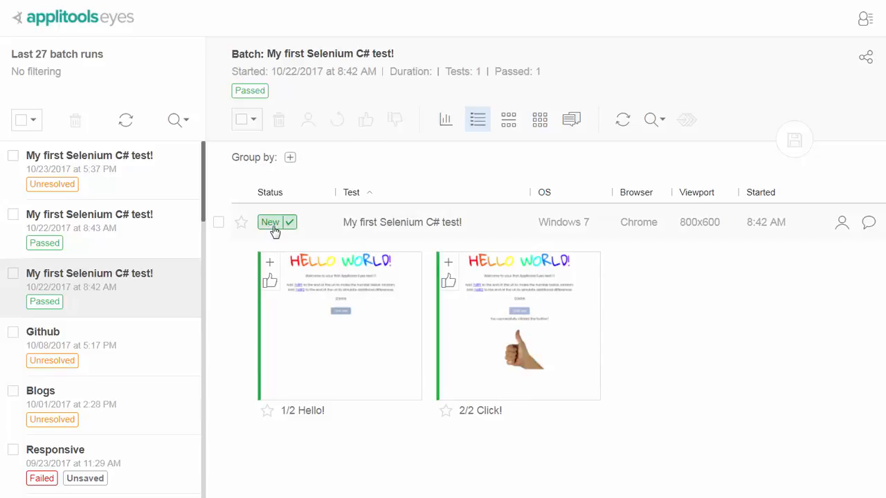
mouse_move(449, 267)
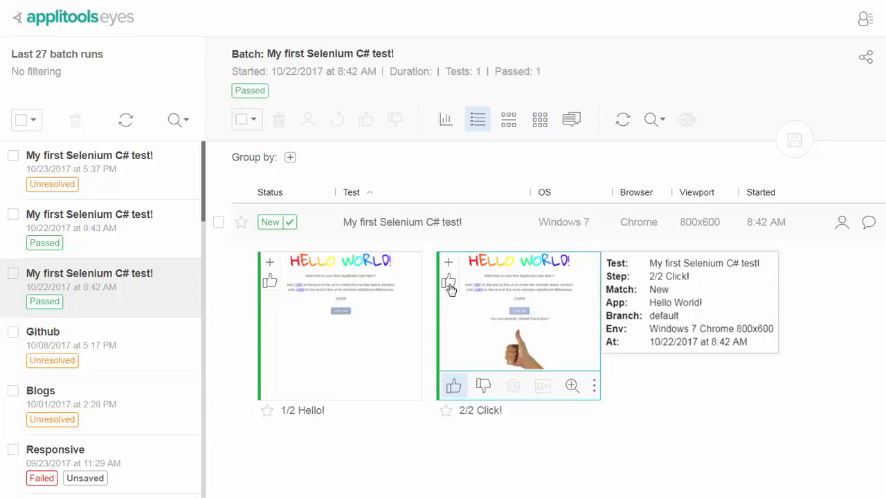
left_click(172, 233)
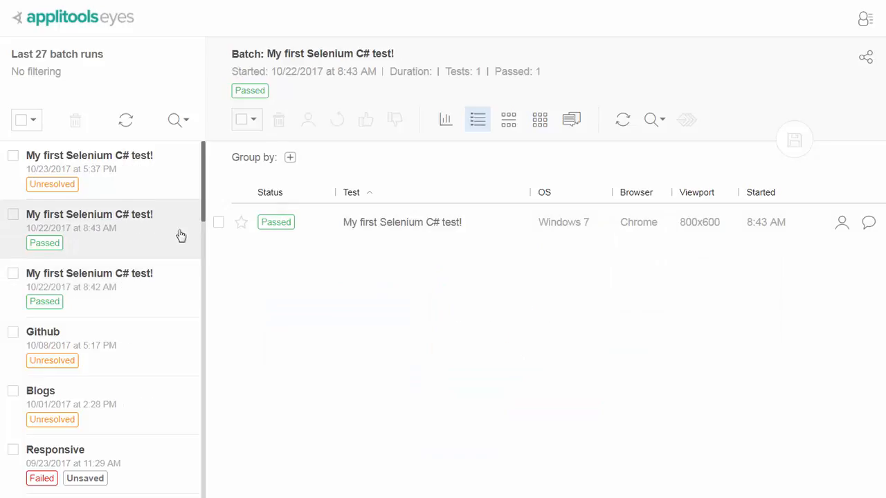
Expand the 8:43 AM test to inspect its step thumbnails, and open the batch from 10/23/2017 at 5:37 PM.
left_click(341, 235)
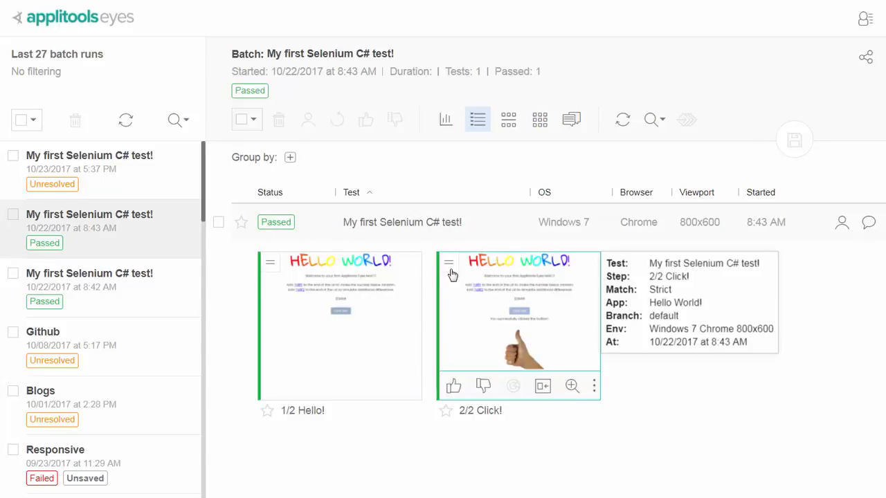
left_click(176, 189)
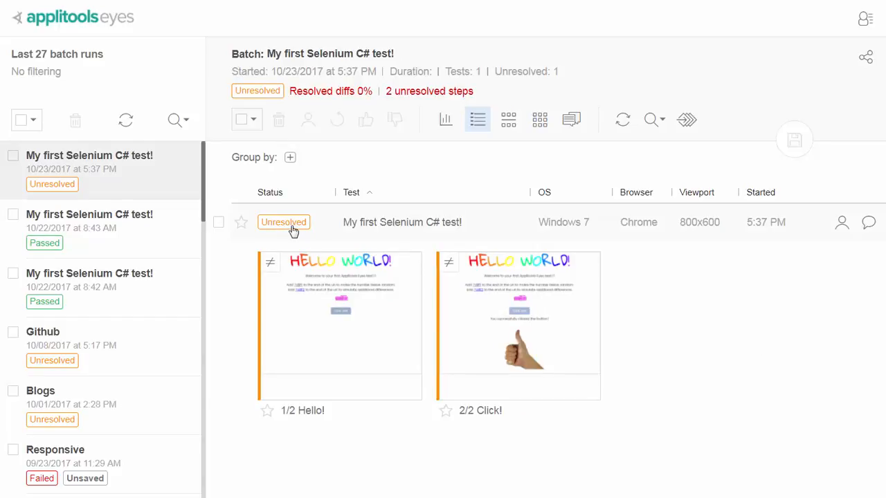
Highlight the differences in step 1/2 Hello! and accept it, and try rejecting step 2/2 Click! before accepting it as well.
mouse_move(271, 271)
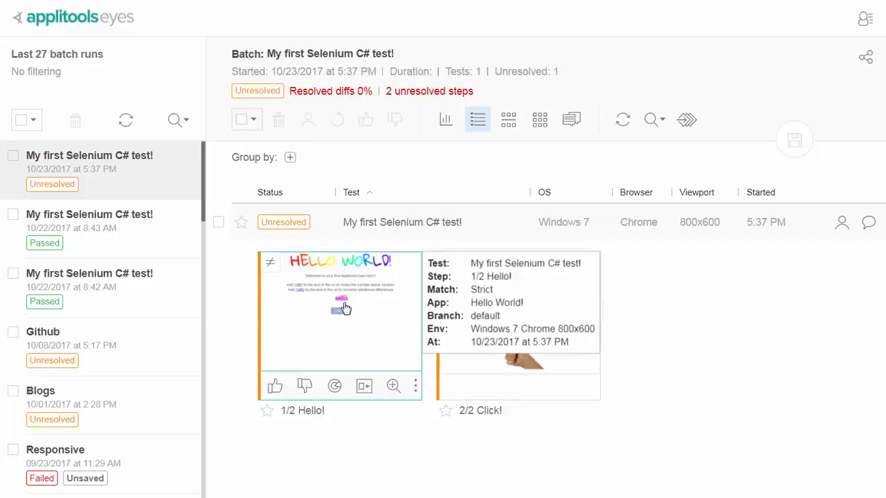
left_click(335, 386)
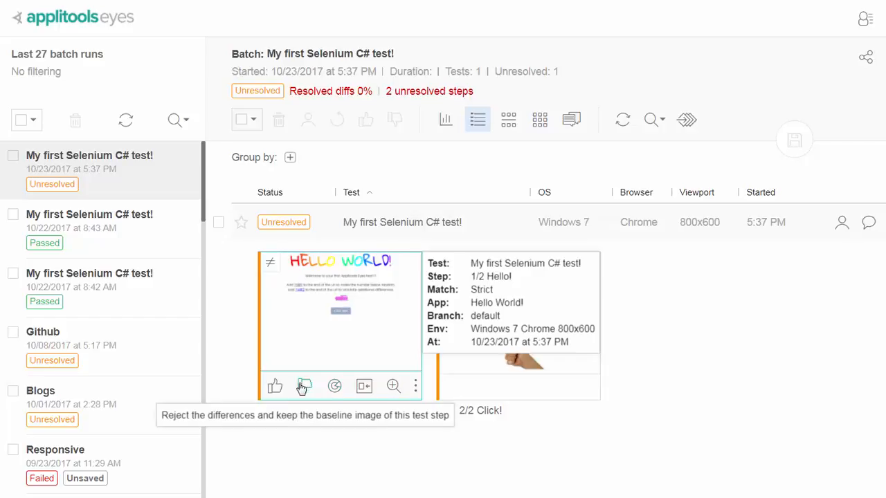
left_click(277, 388)
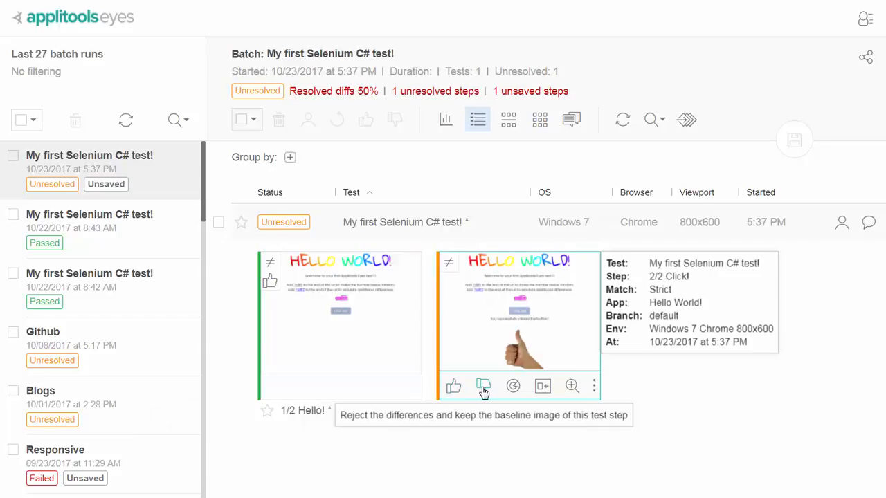
left_click(483, 387)
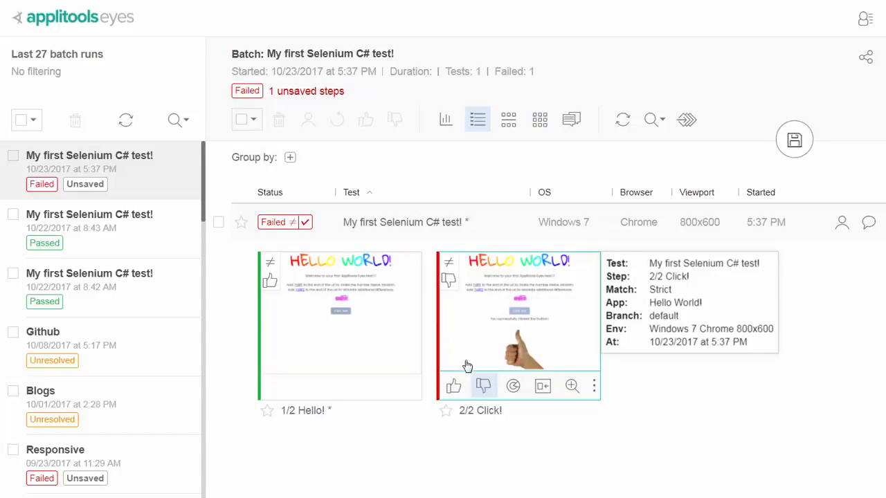
left_click(453, 389)
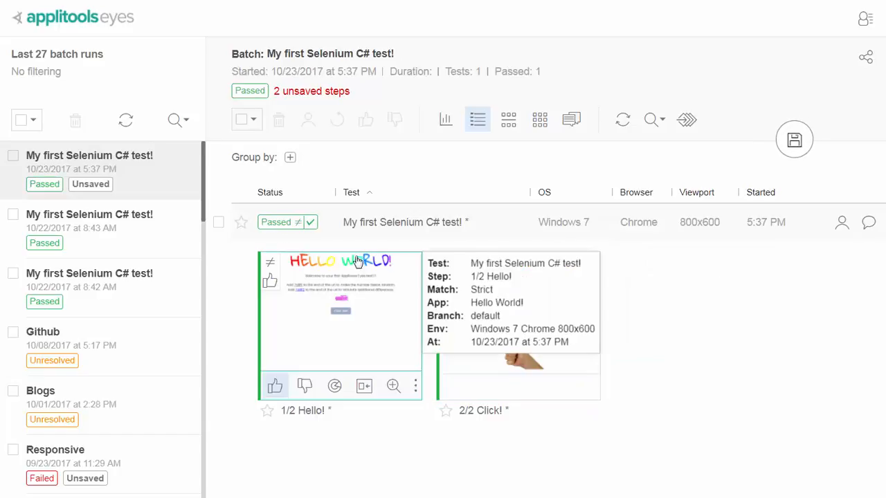
Open step 1/2 Hello! of the 5:37 PM test full size and list the available image match levels.
left_click(287, 228)
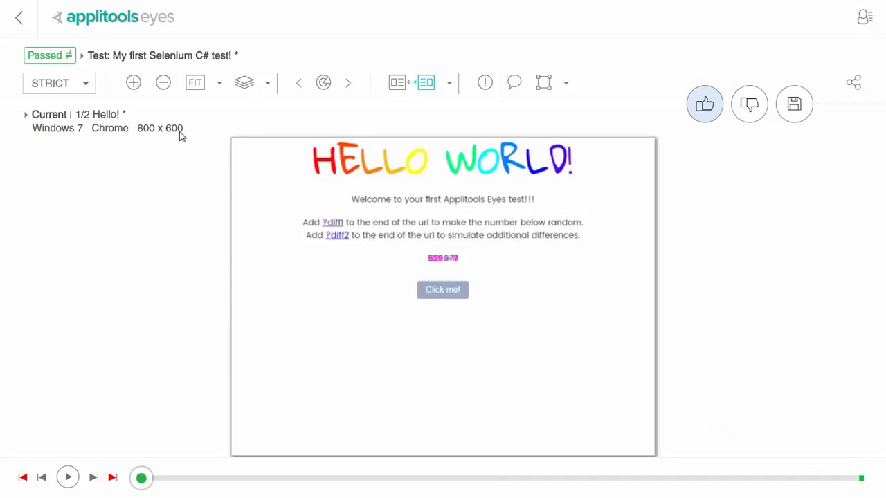
left_click(58, 90)
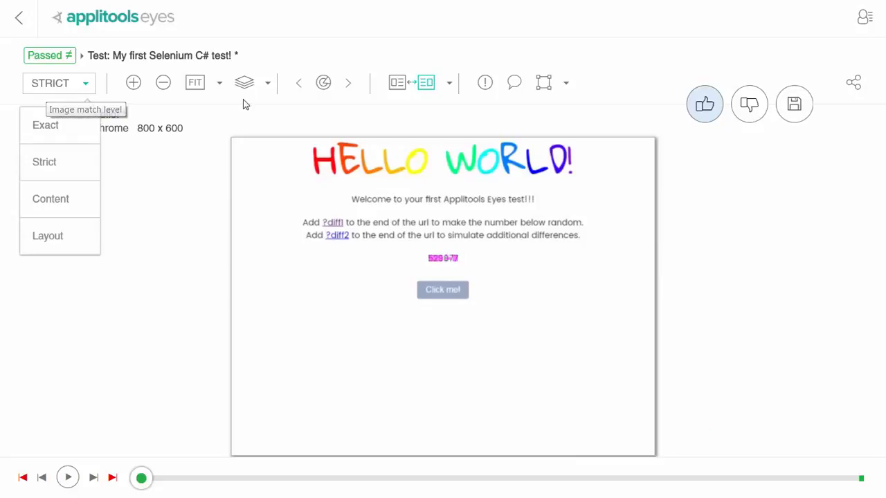
Compare the baseline and current images side by side, and view the baseline image alone and the current image alone.
left_click(449, 86)
left_click(452, 199)
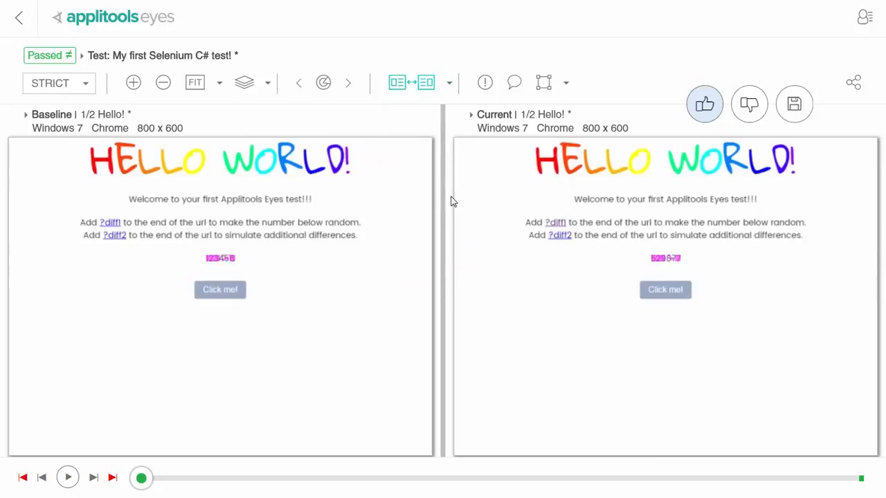
left_click(449, 83)
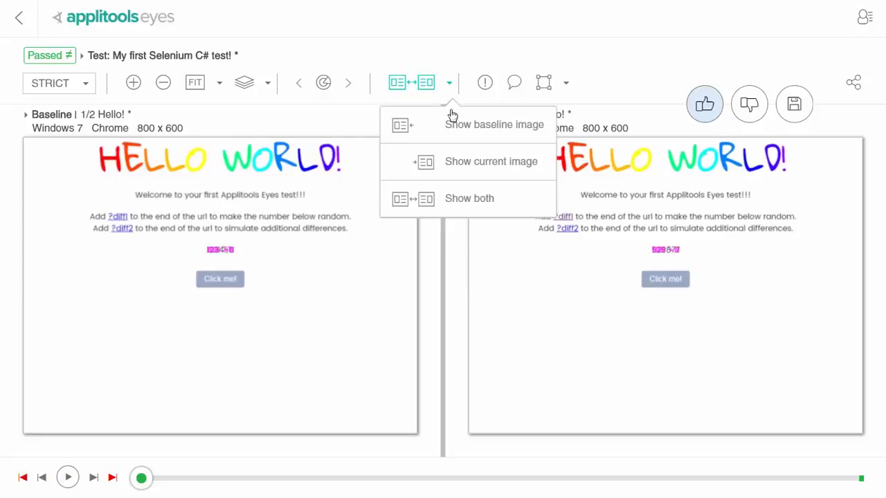
left_click(452, 131)
left_click(450, 86)
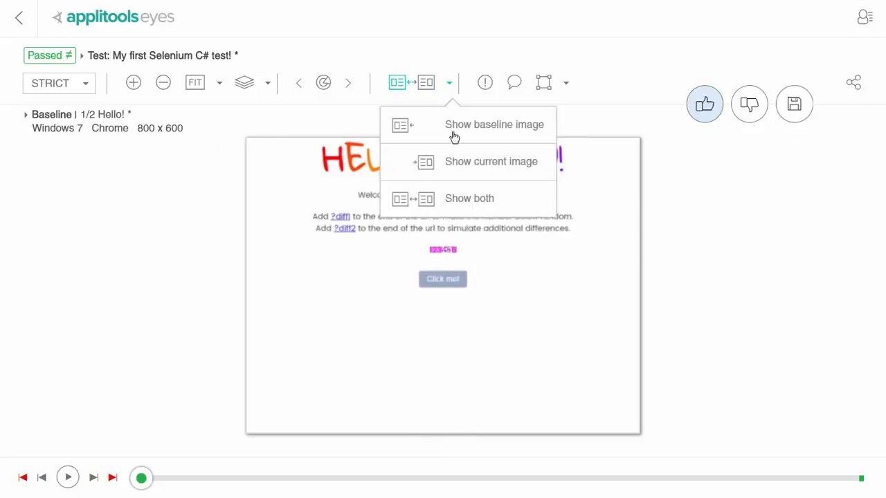
left_click(457, 166)
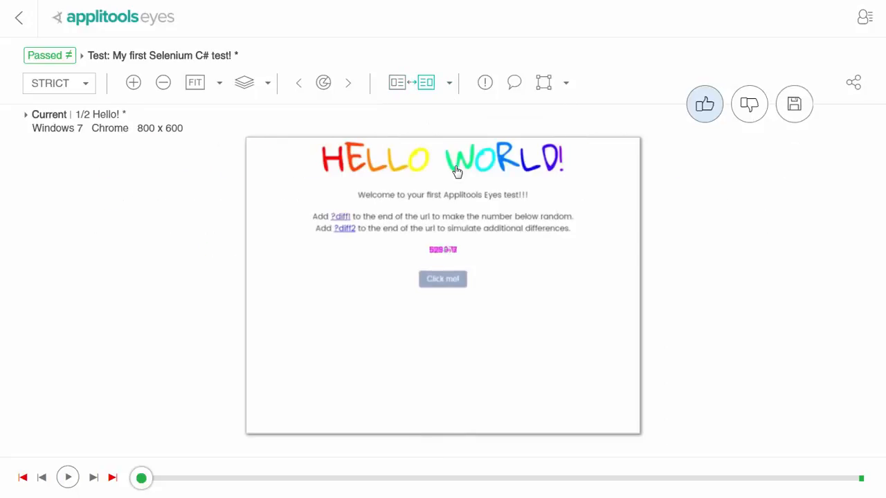
left_click(426, 84)
Highlight and zoom to the difference, and accept the differences and current images of all test steps with similar differences.
left_click(328, 92)
left_click(349, 87)
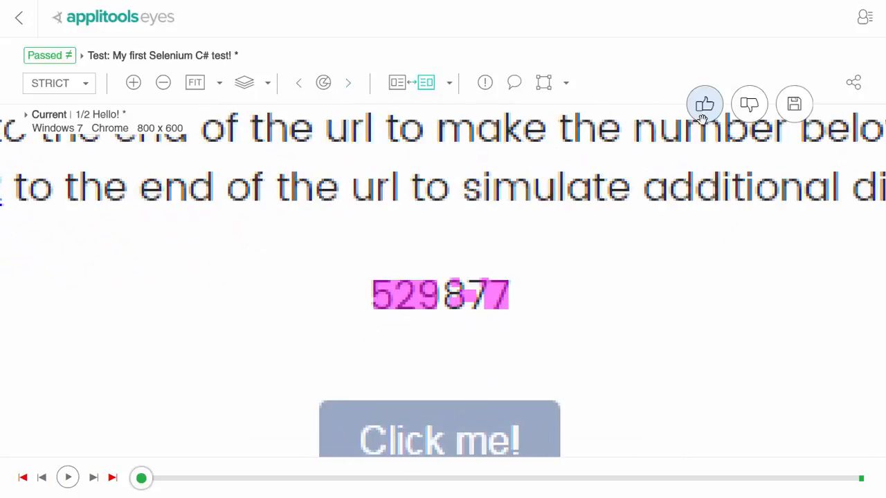
mouse_move(706, 115)
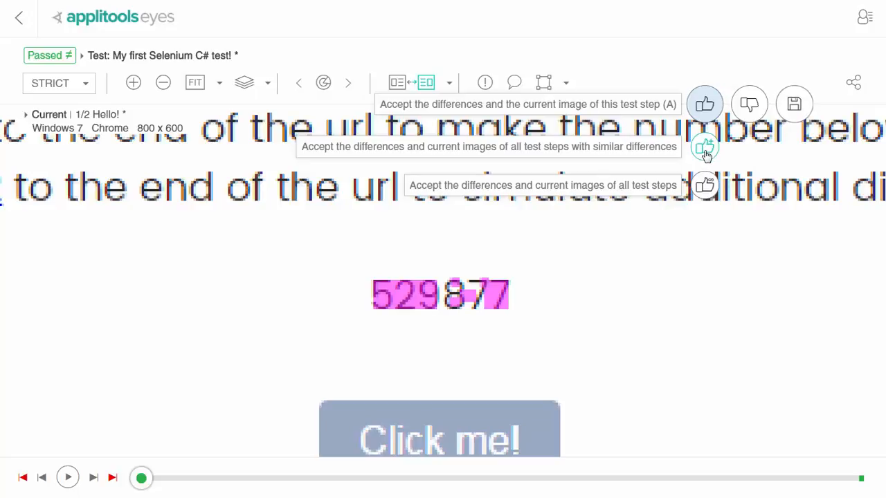
left_click(706, 155)
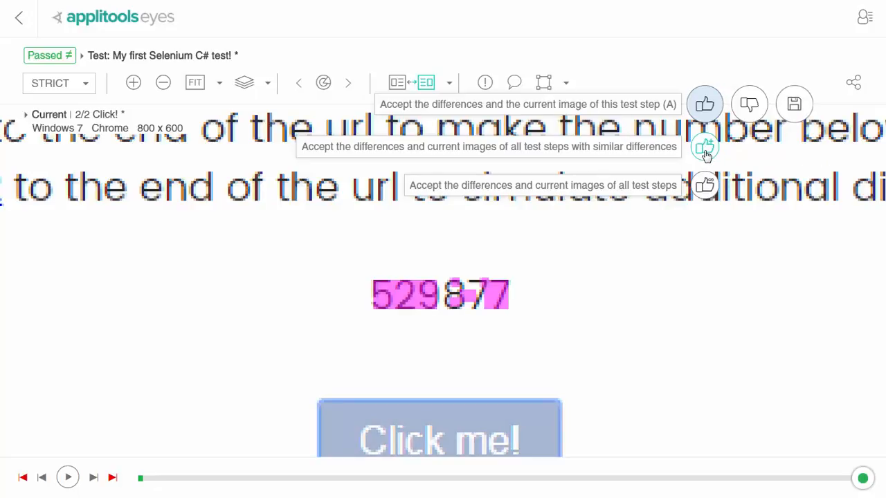
Draw an ignore region tightly around the random number above the Click me! button in step 2/2 Click! and apply Auto adjust regions.
left_click(544, 89)
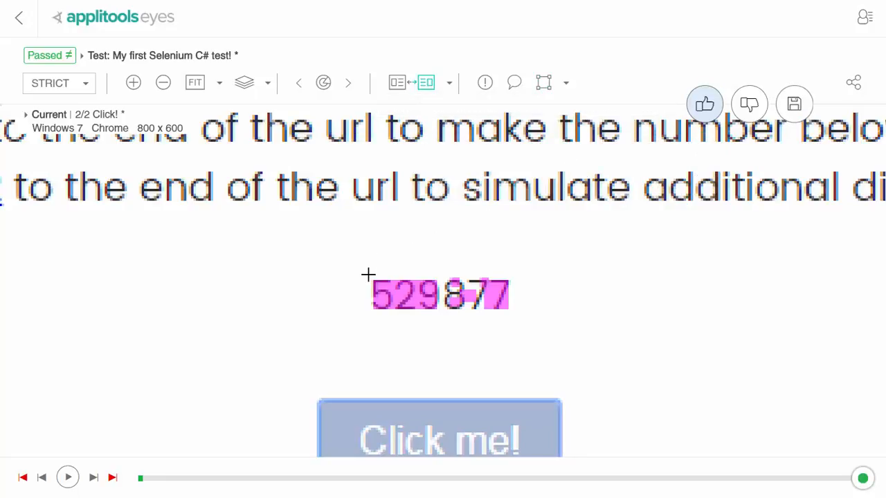
left_click_drag(366, 275, 516, 314)
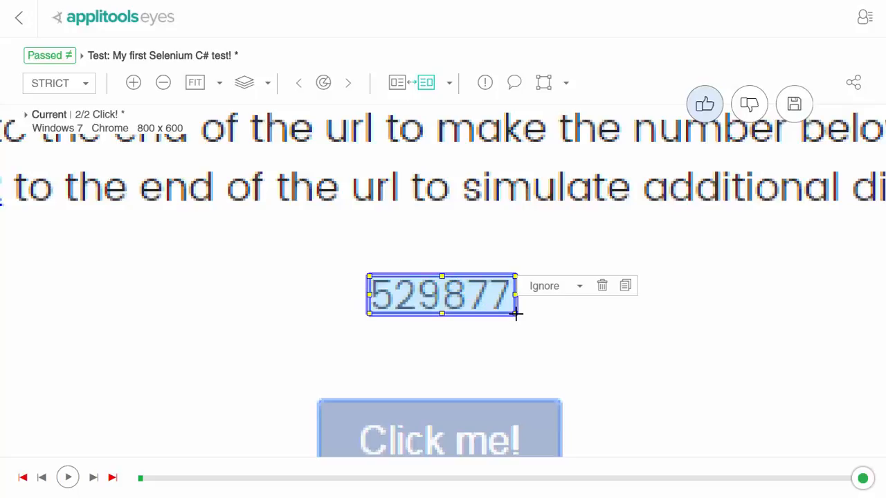
left_click(568, 86)
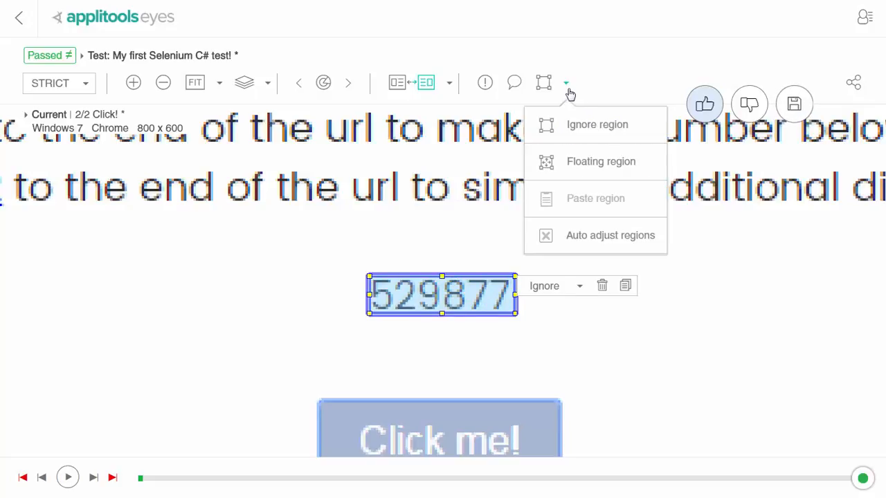
left_click(586, 238)
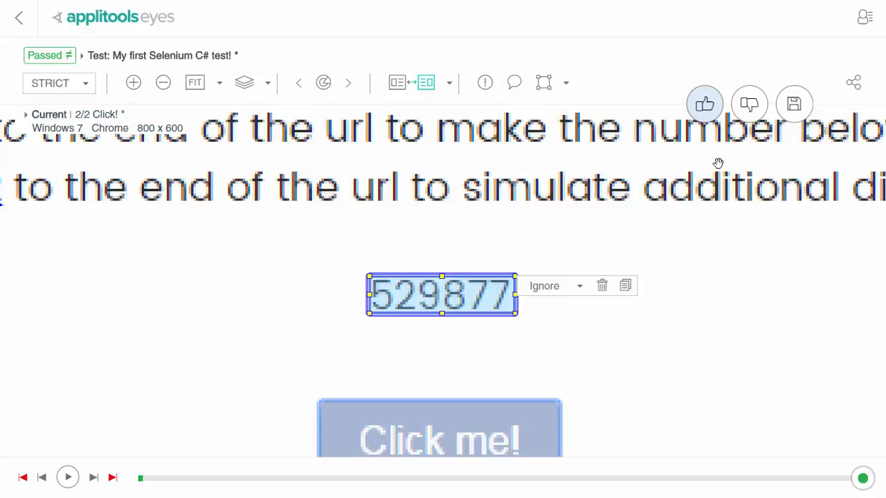
Save the accepted differences and the ignore region, and load the latest batches.
left_click(799, 115)
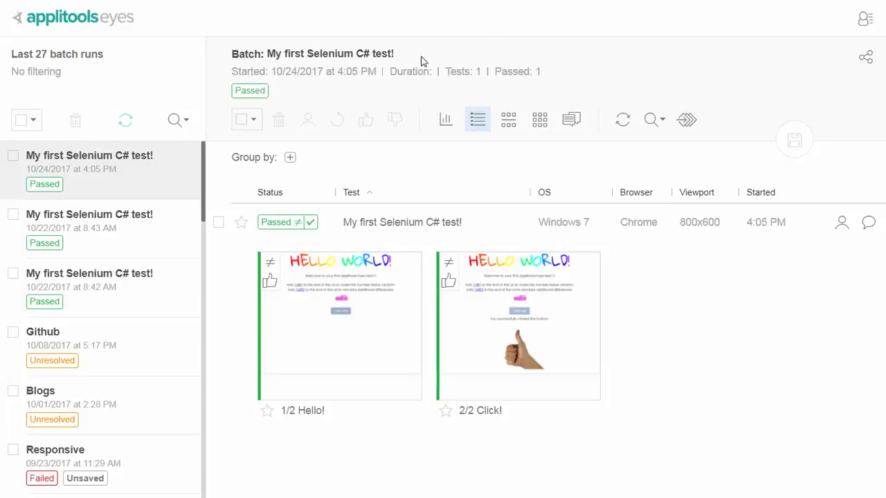
left_click(126, 123)
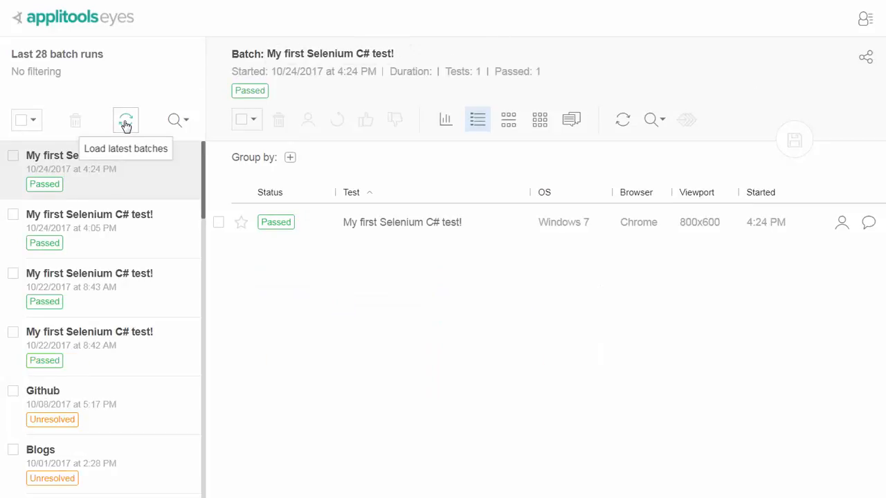